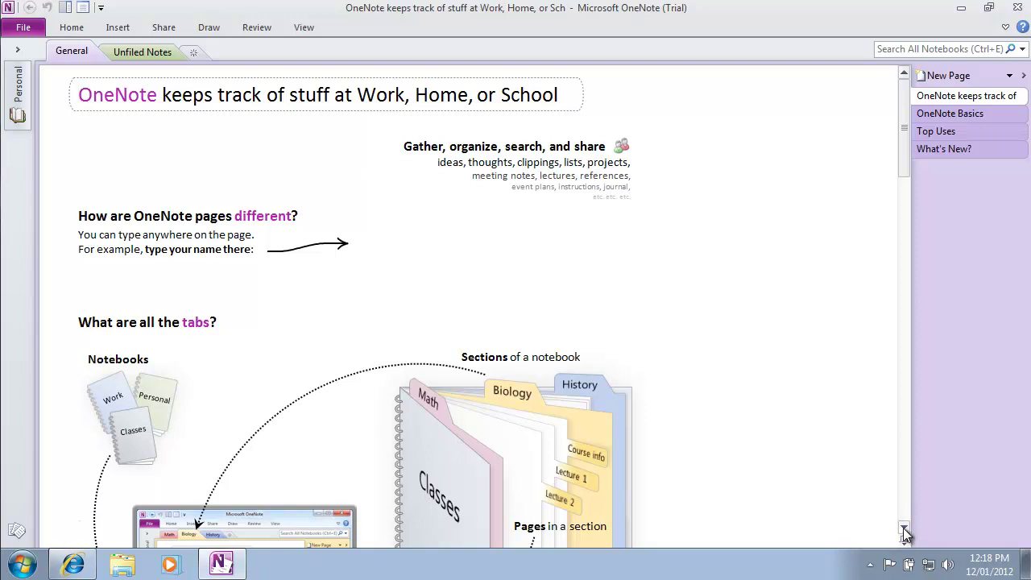
Browse the OneNote Basics and Top Uses pages, scrolling down to the search and sharing tips
click(904, 532)
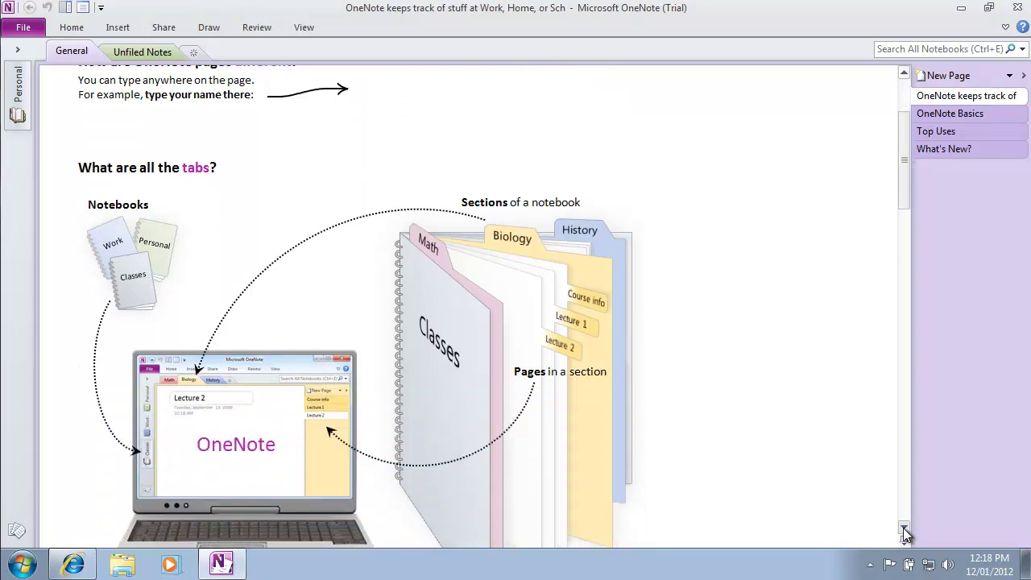
click(904, 532)
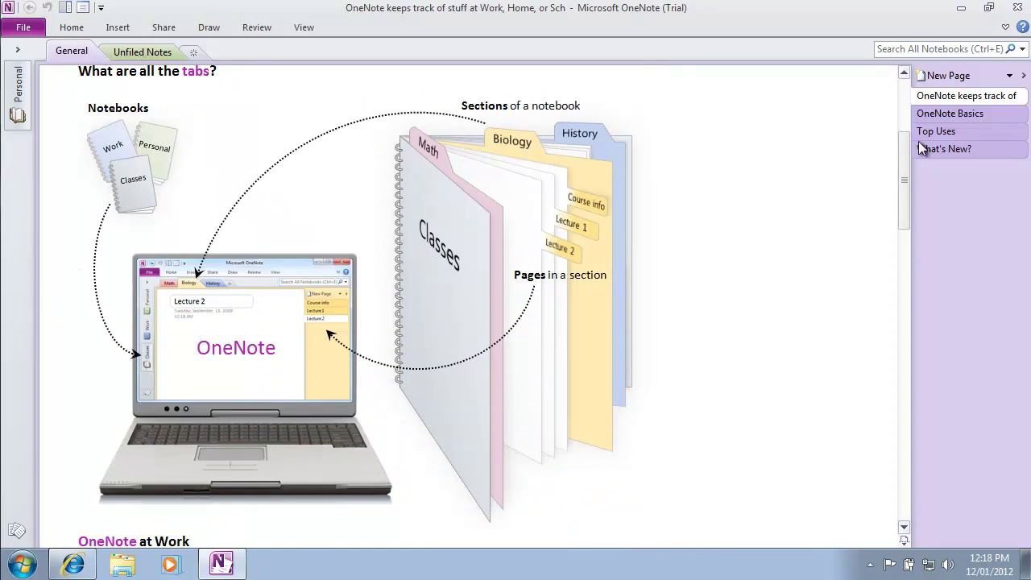
click(947, 117)
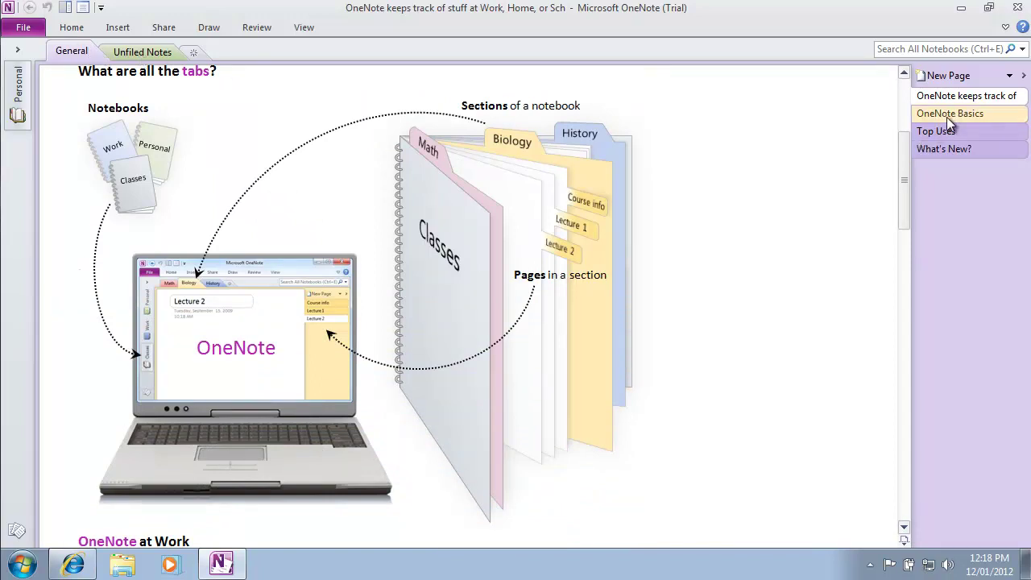
click(946, 135)
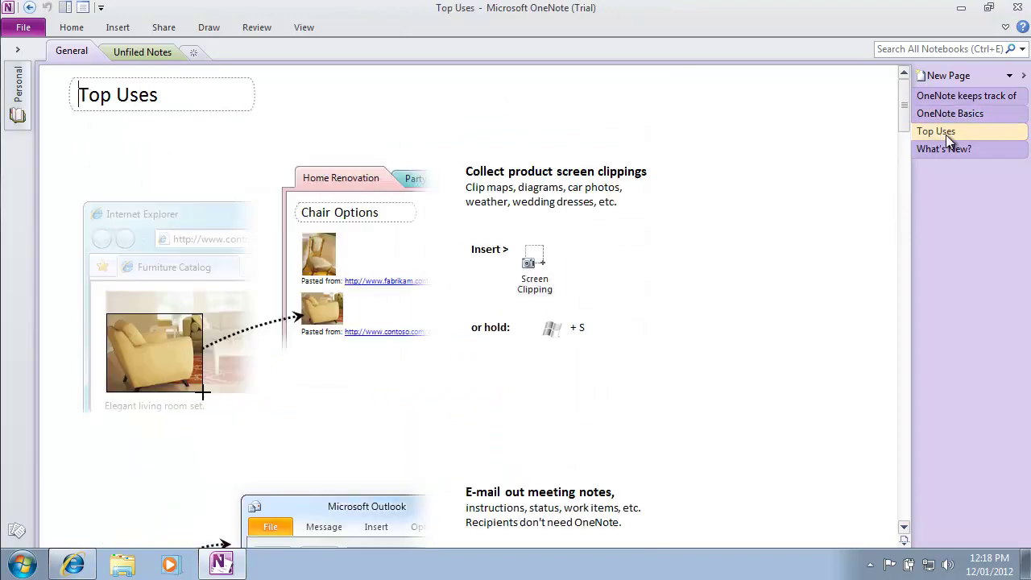
click(957, 114)
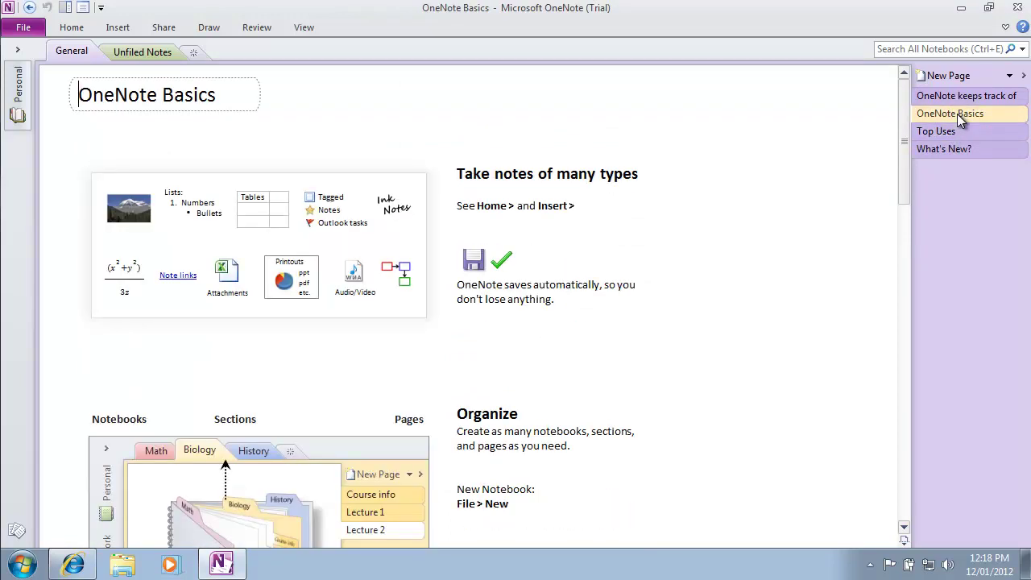
click(905, 530)
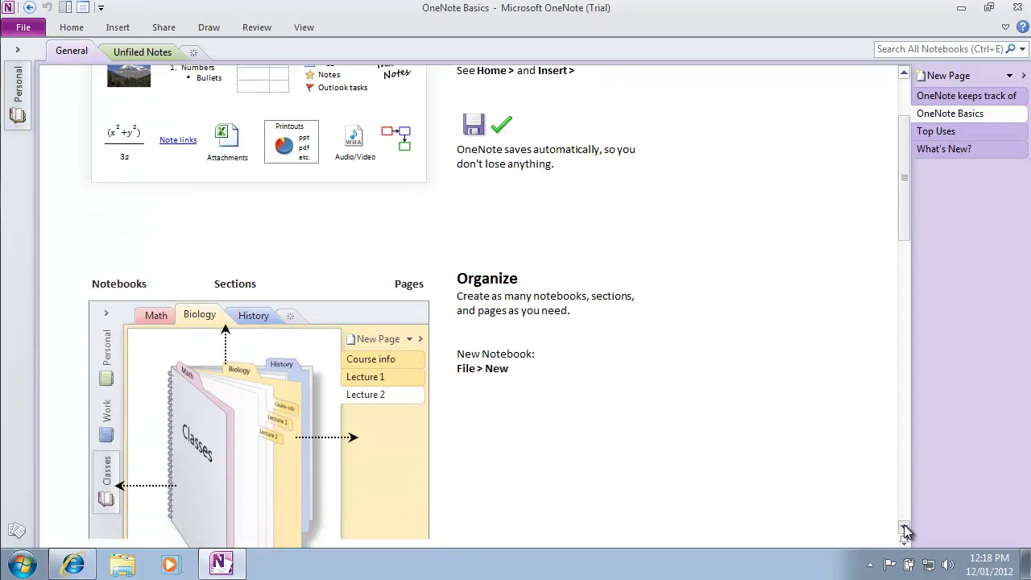
drag(905, 530, 905, 530)
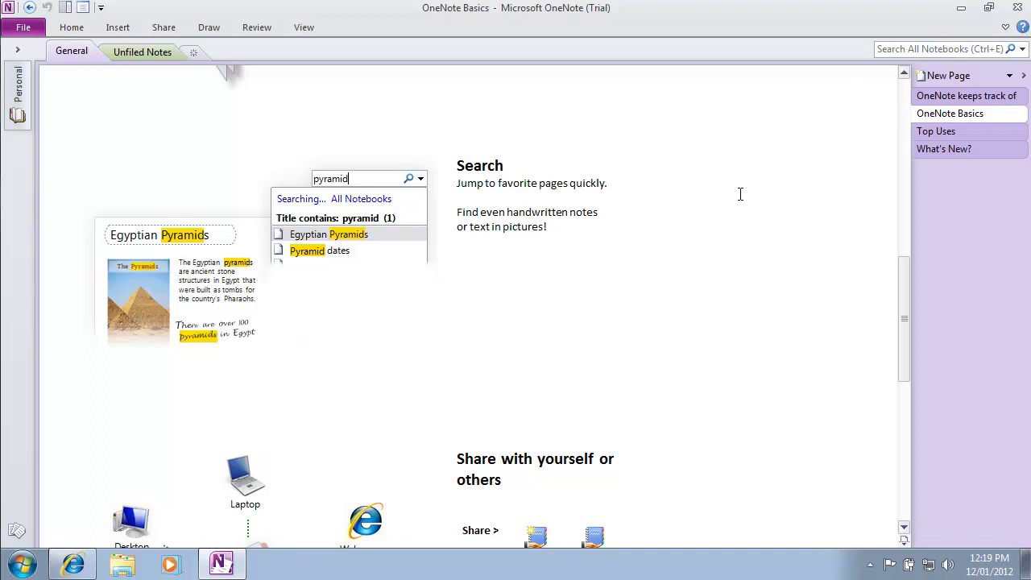
click(904, 527)
drag(903, 528, 904, 528)
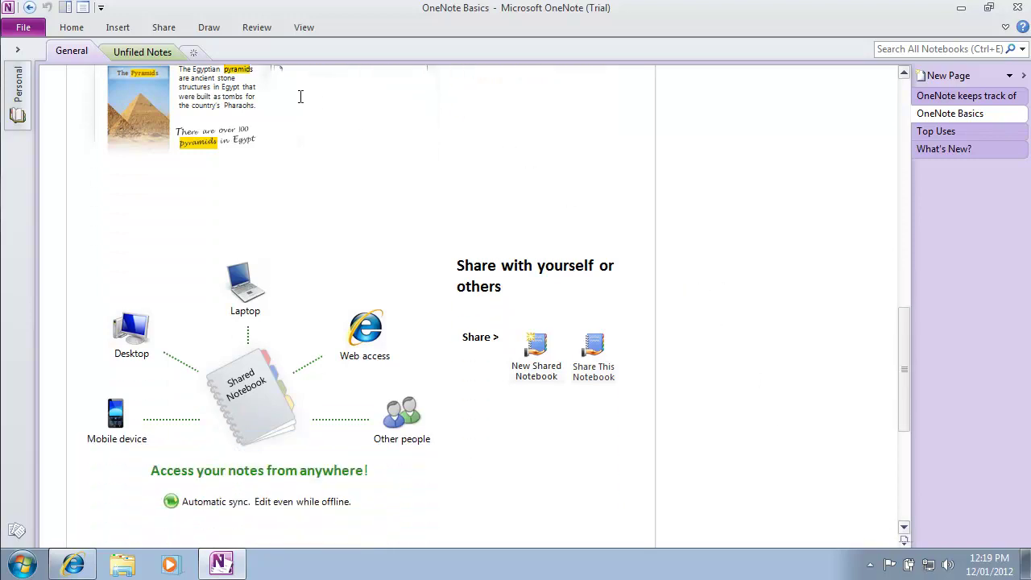
Start a new notebook from File > New and name it 'Demo'
click(23, 28)
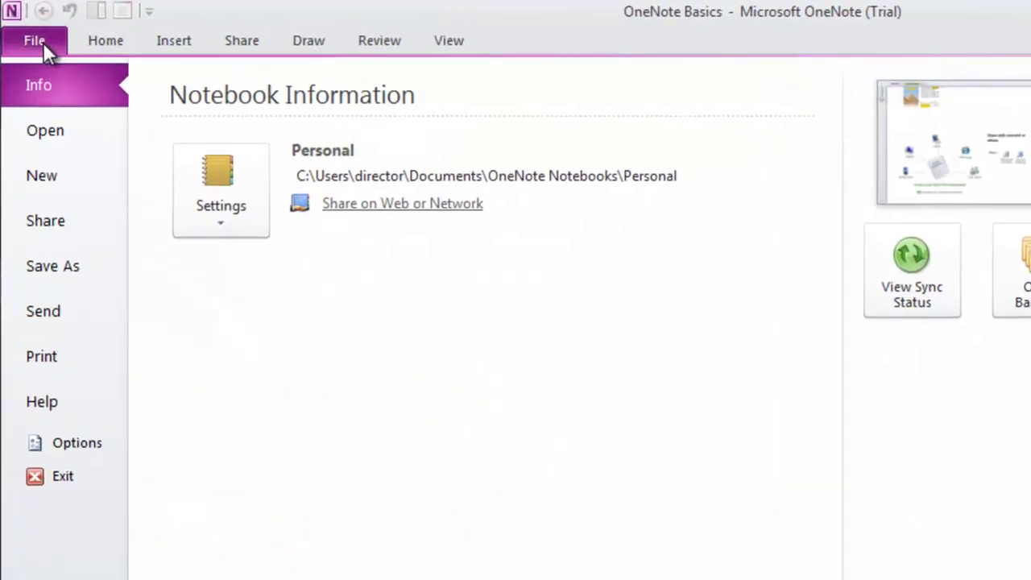
click(50, 179)
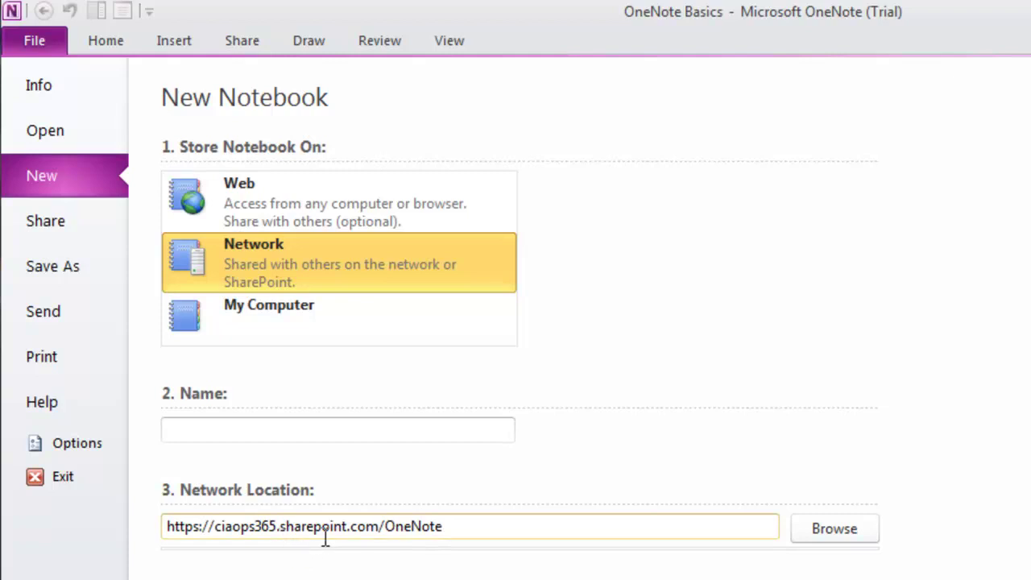
click(387, 435)
text(Demo)
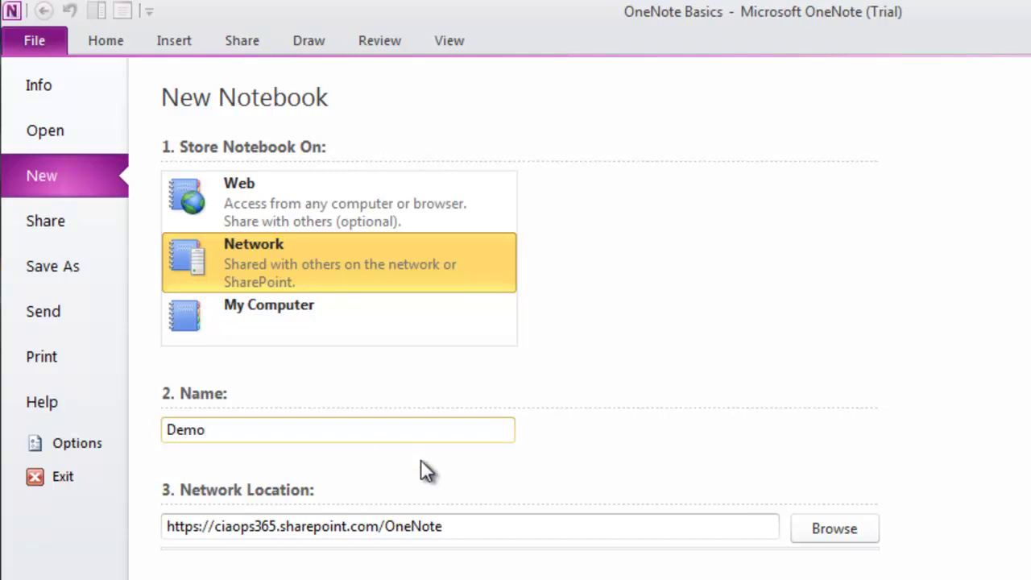
key(Tab)
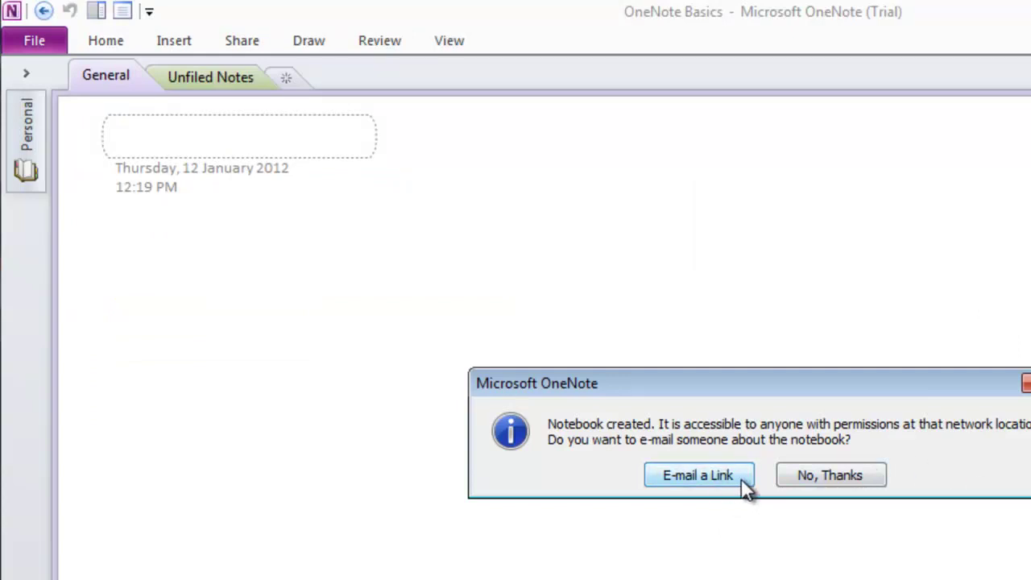
click(809, 477)
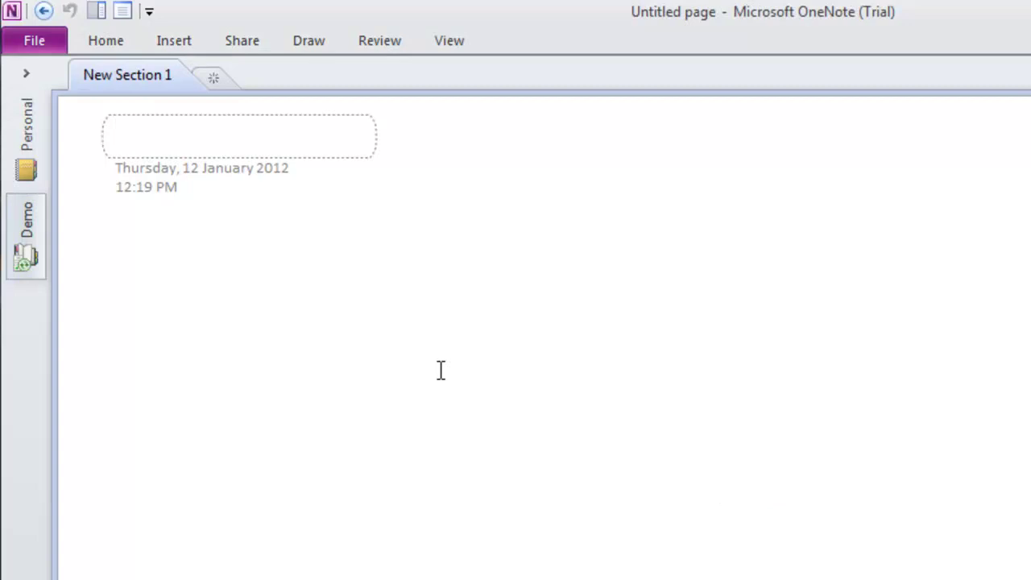
click(34, 160)
click(31, 237)
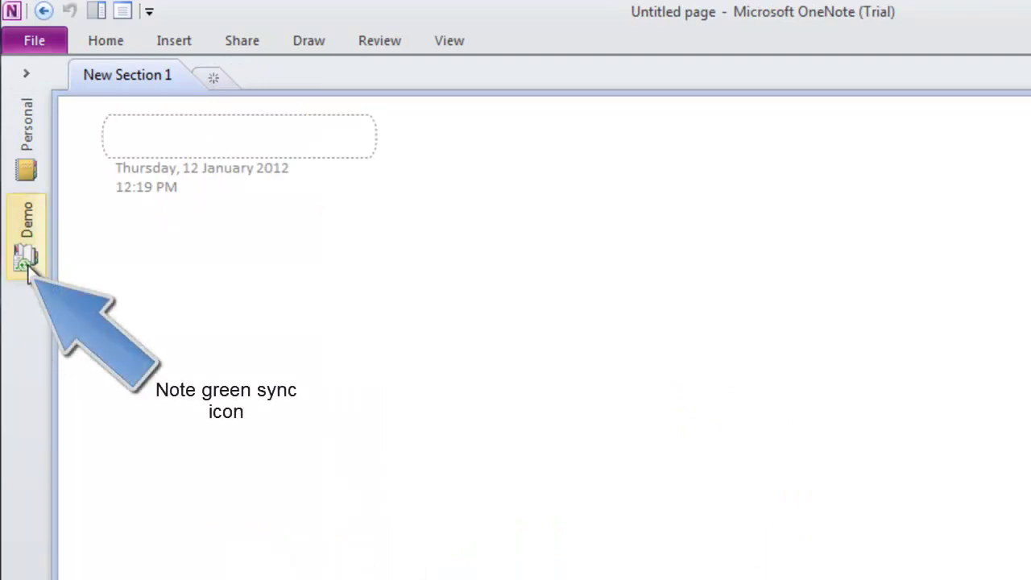
mouse_move(28, 274)
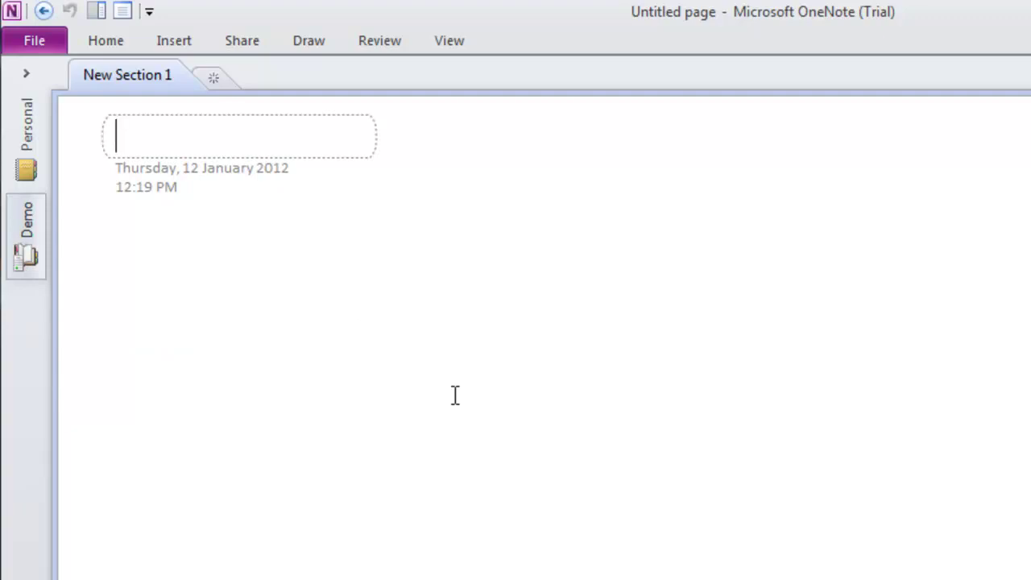
Title the first page 'Page 1' and add the note 'For those who are interested!!'
text(Page 1)
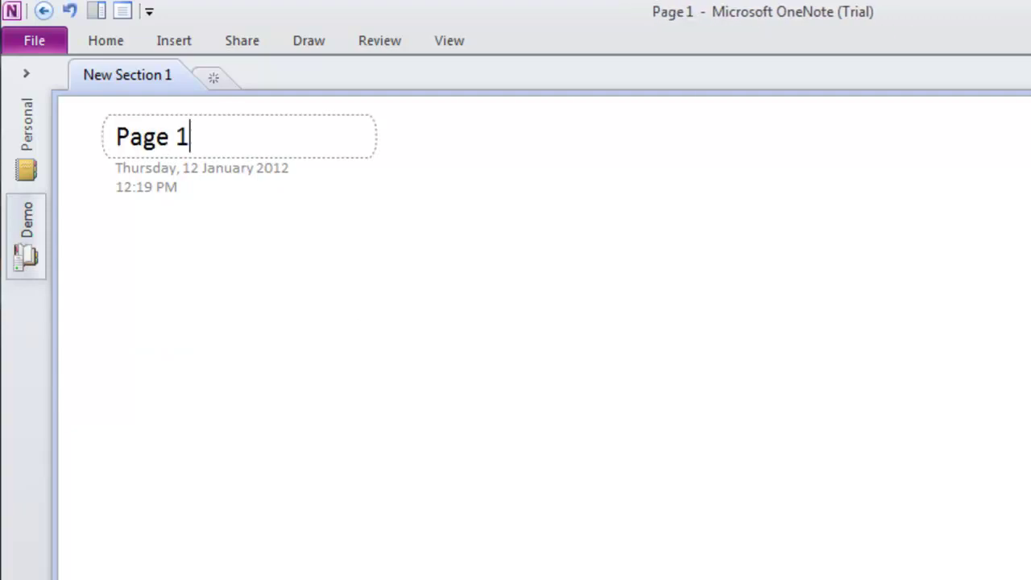
key(Return)
text(For )
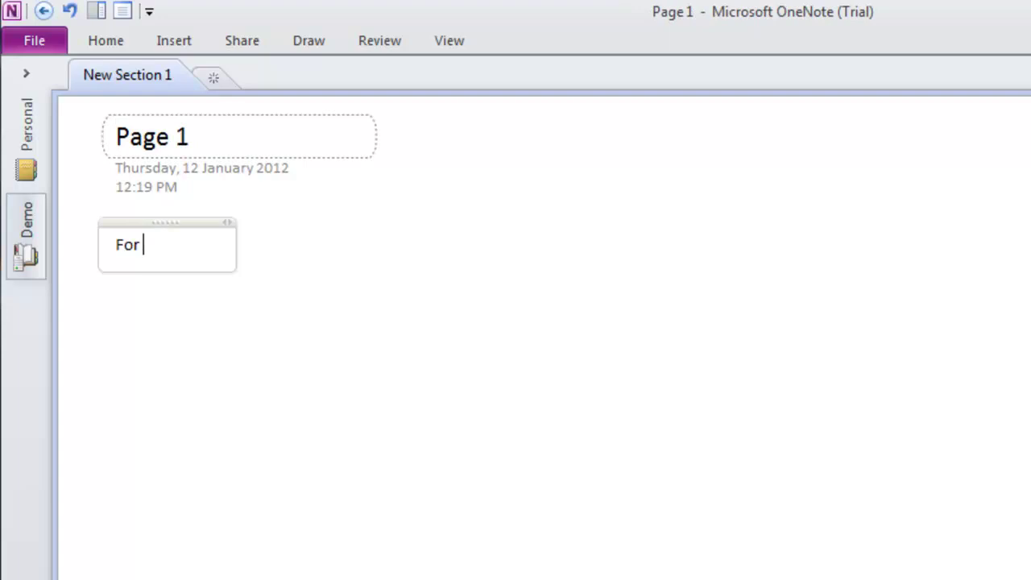
text(thos)
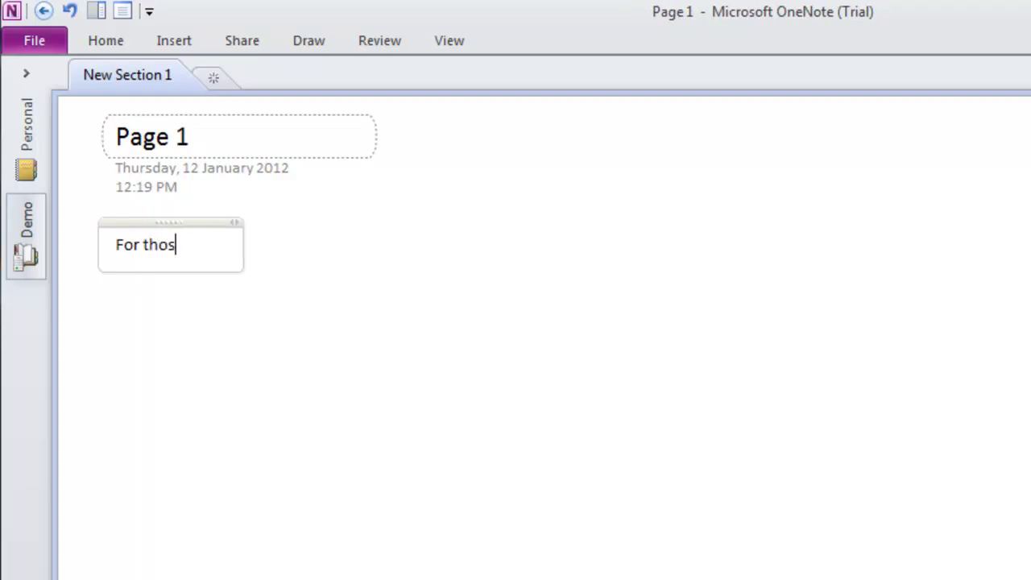
text(e who are inte)
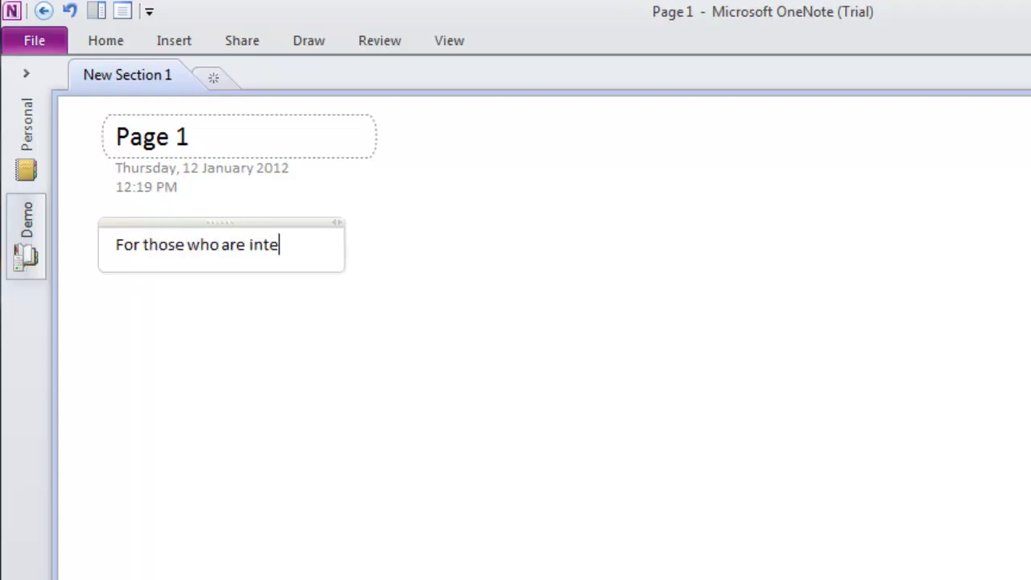
text(rested!!)
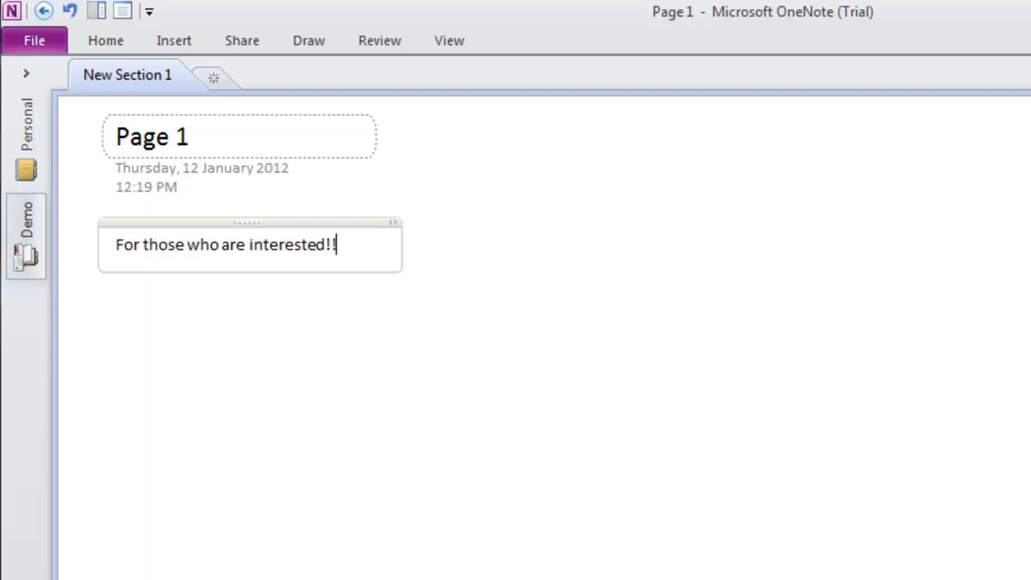
key(Return)
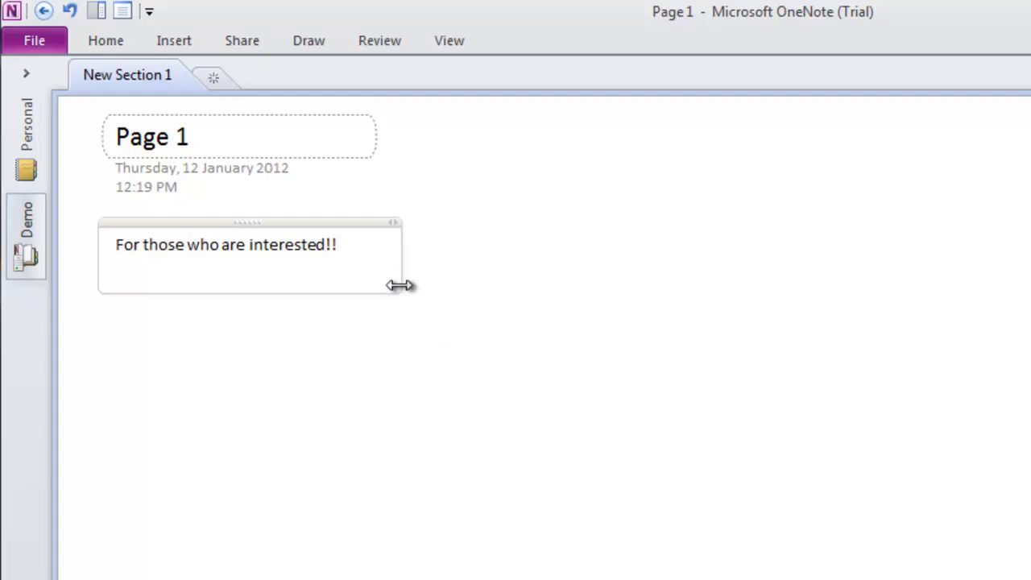
Rename the New Section 1 section to 'Chapter 1'
double_click(152, 77)
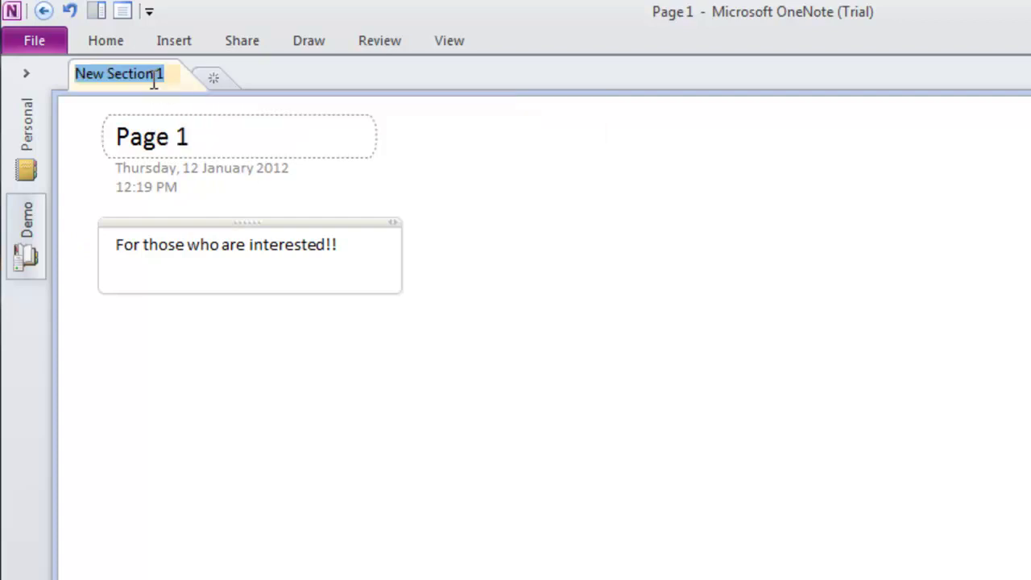
text(Chapter 1)
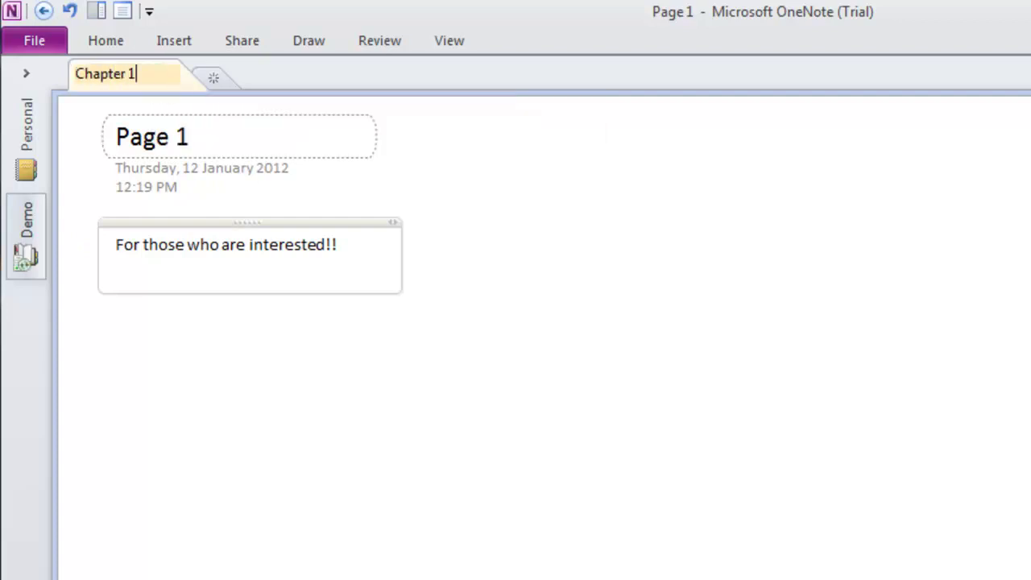
key(Return)
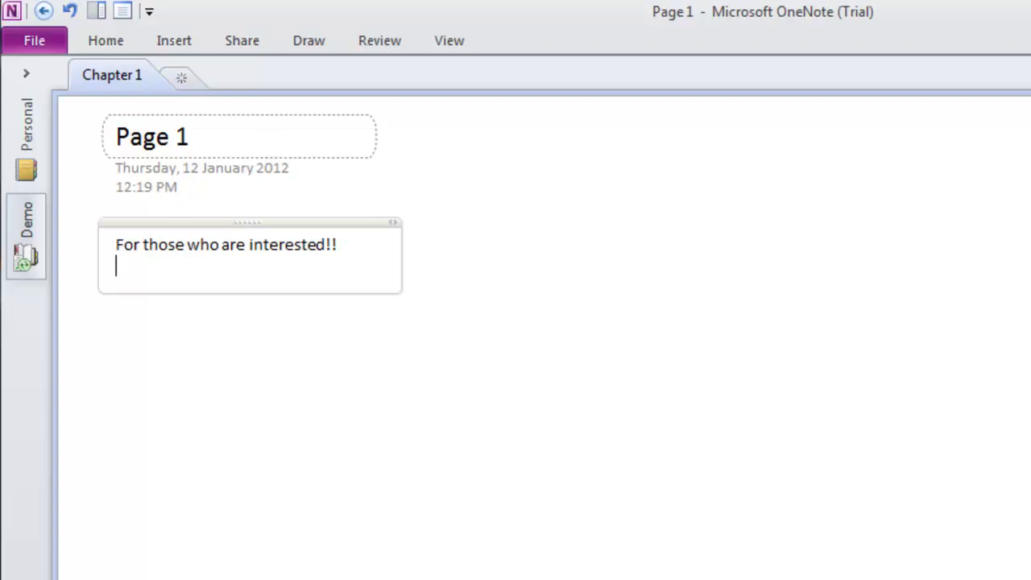
Add a new page titled 'Page 2' and begin an empty note in its body
key(ctrl+n)
text(Page)
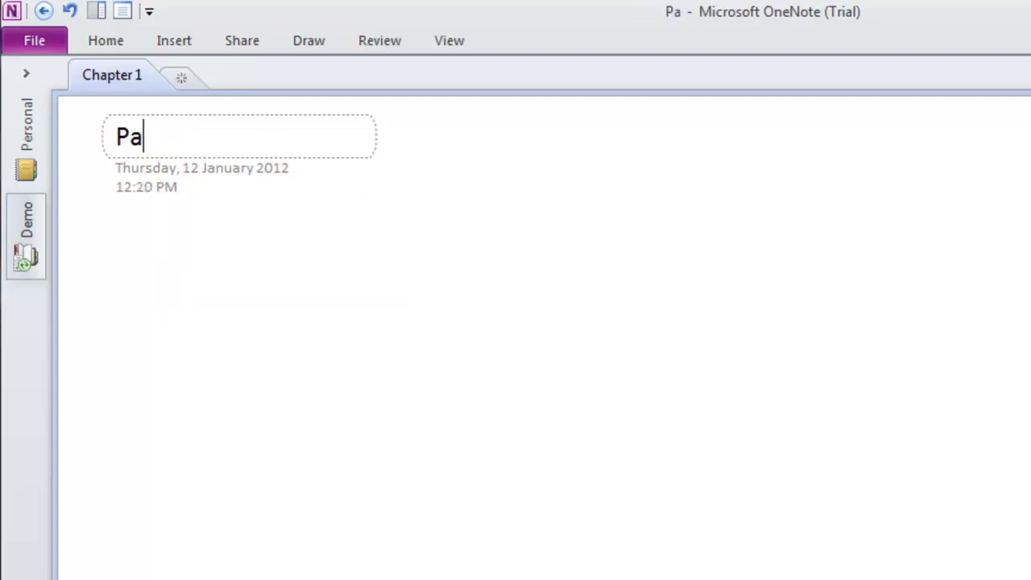
key(Return)
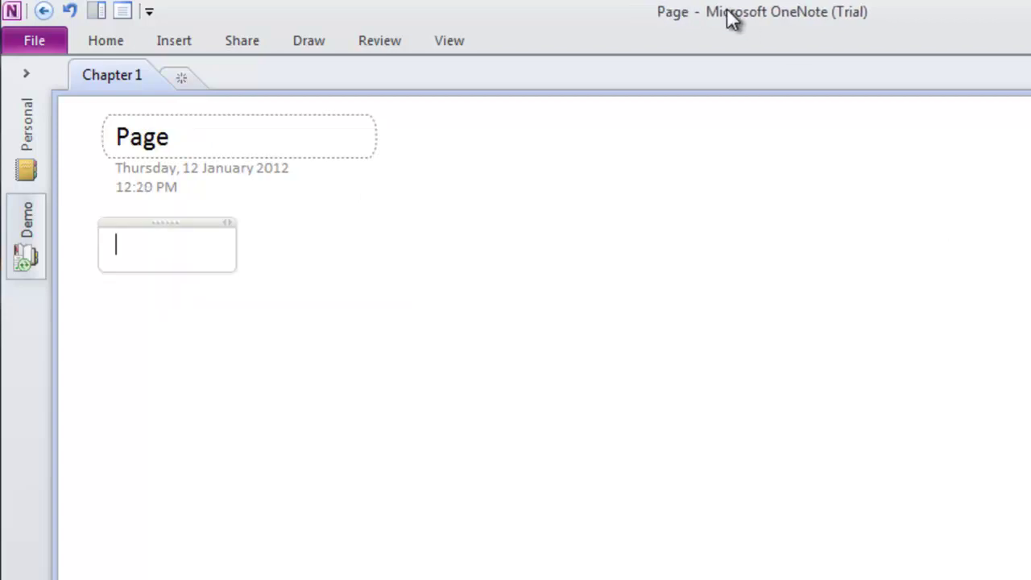
click(235, 136)
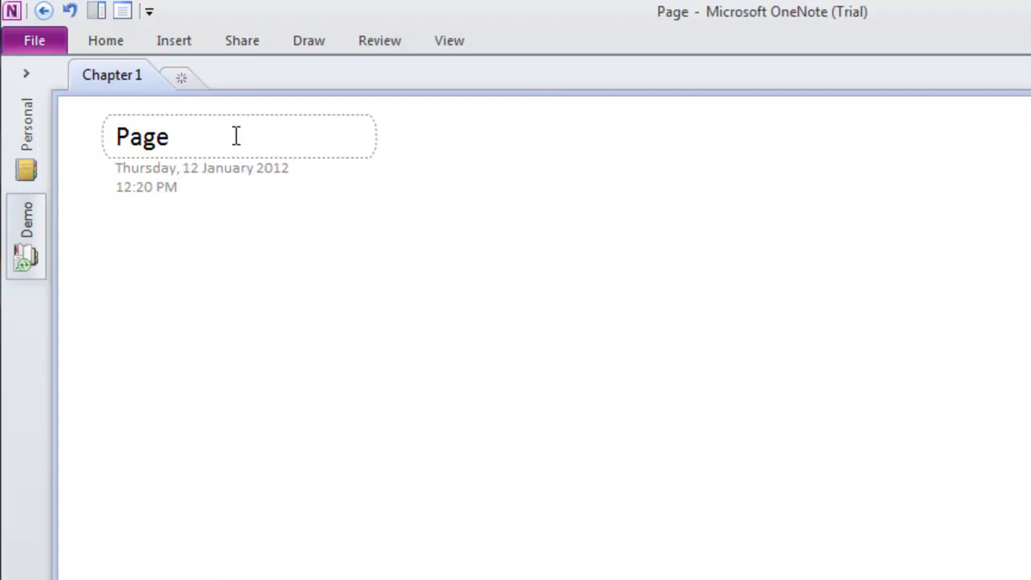
text(2)
click(140, 269)
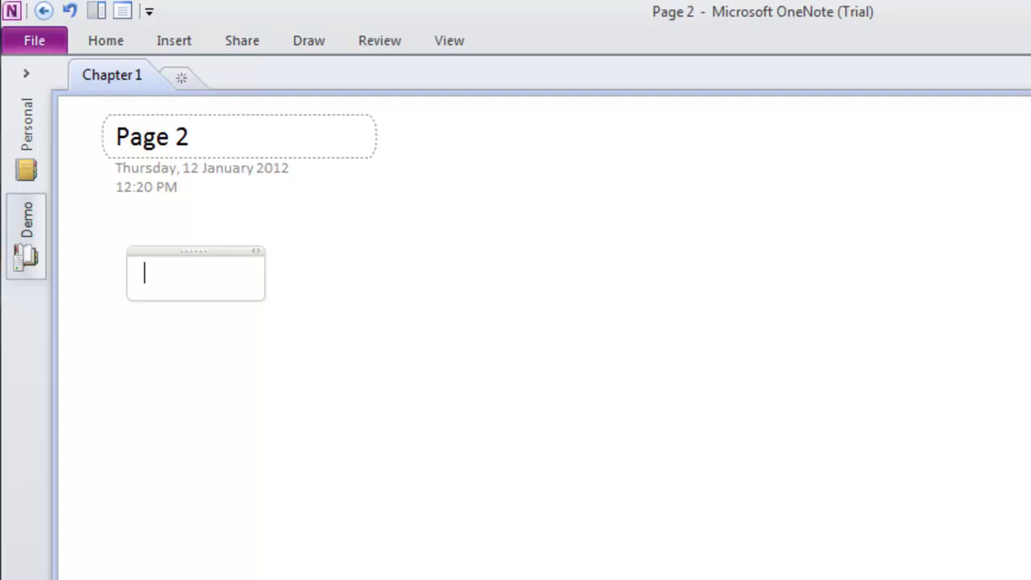
Refresh the SharePoint OneNote library in the browser so Demo appears, and show its item options
key(alt+Tab)
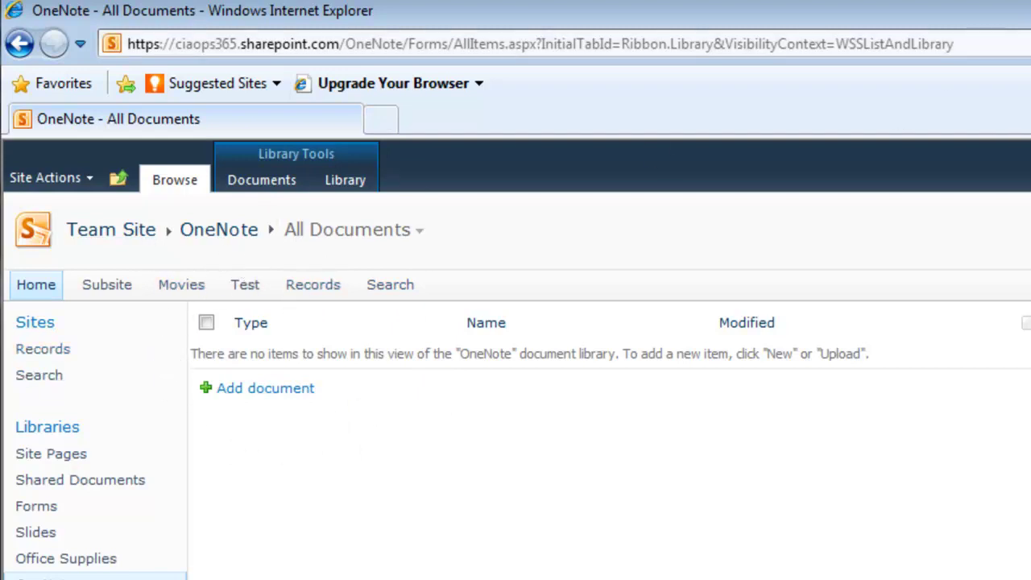
key(F5)
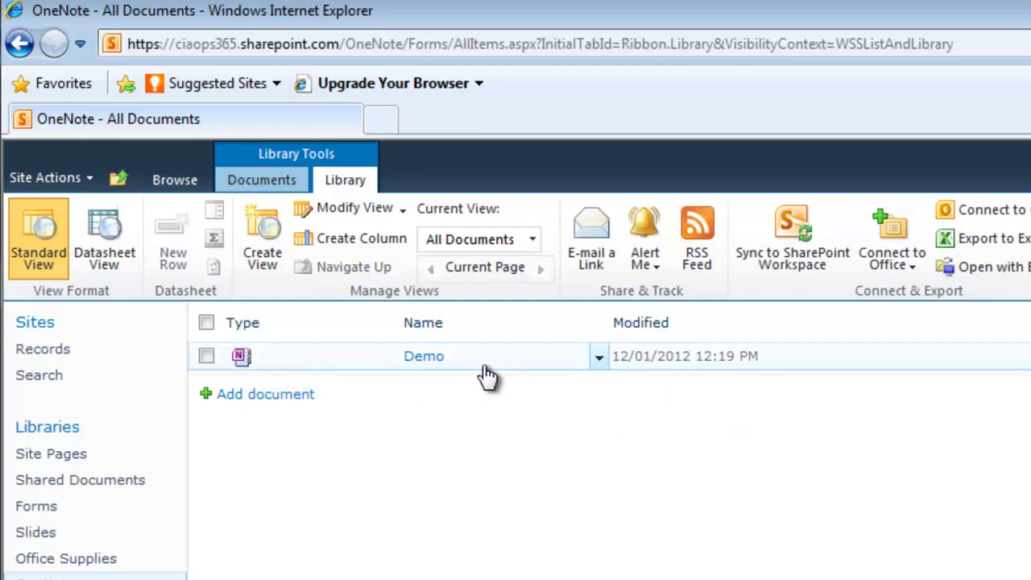
click(599, 359)
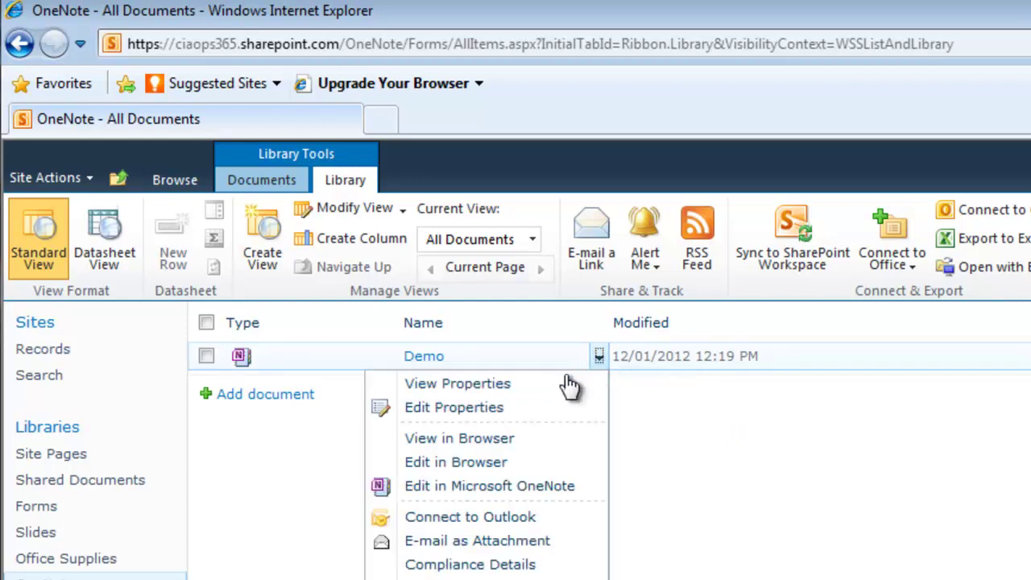
Edit Demo in the web app, adding 'I have made changes !! Please review' to Page 1, then close it
click(545, 449)
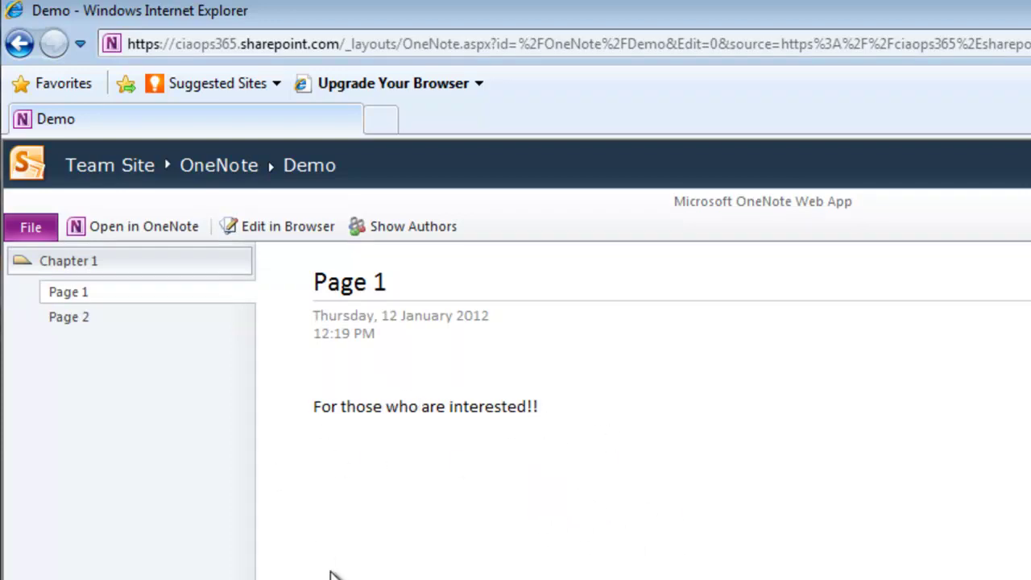
click(277, 219)
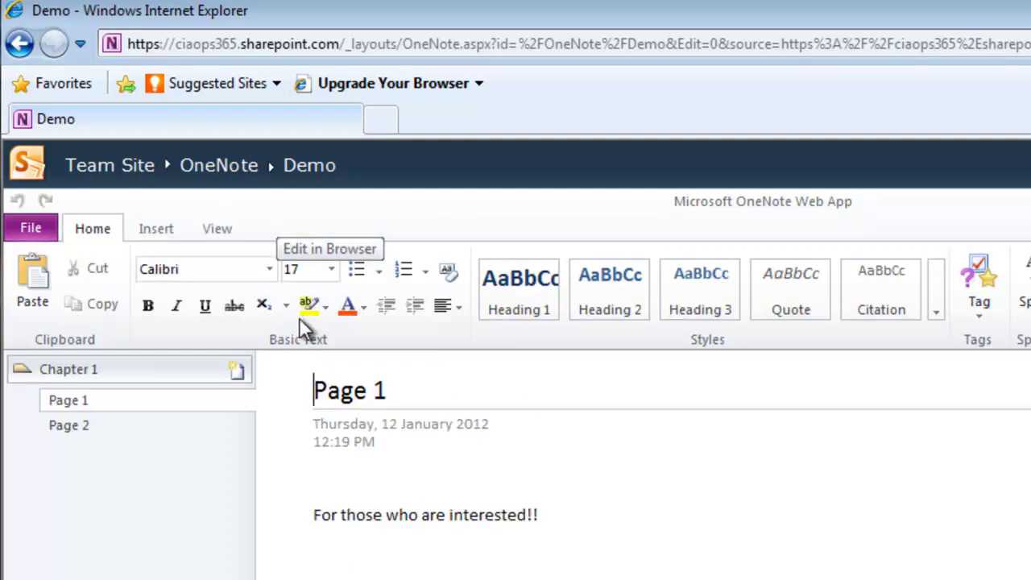
click(583, 528)
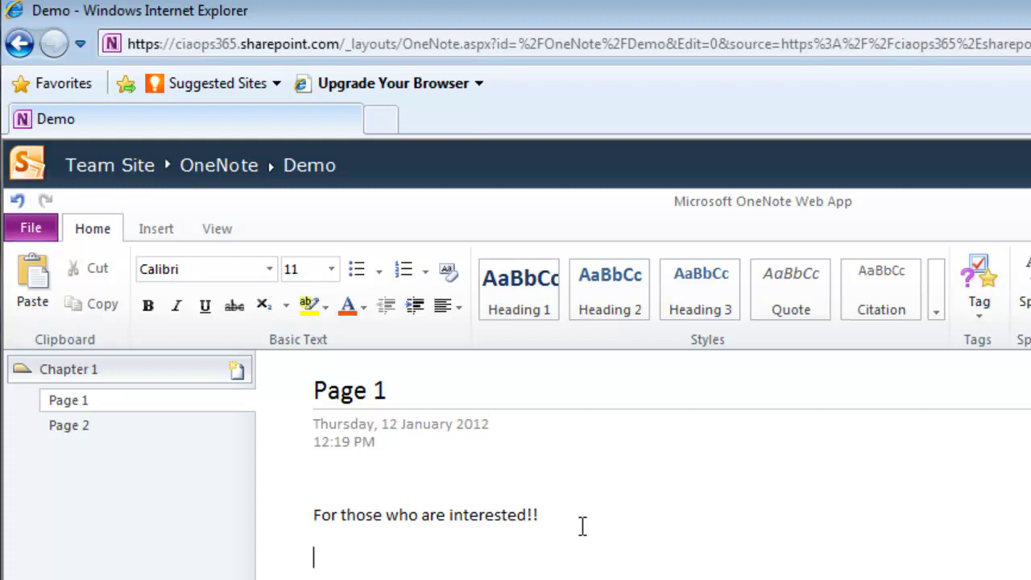
text(I have m)
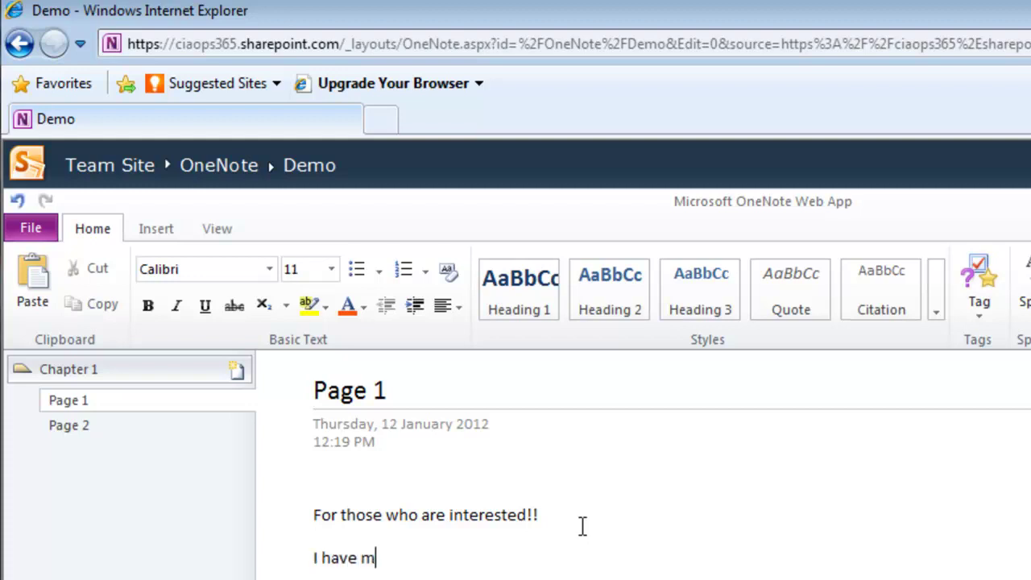
text(ade change)
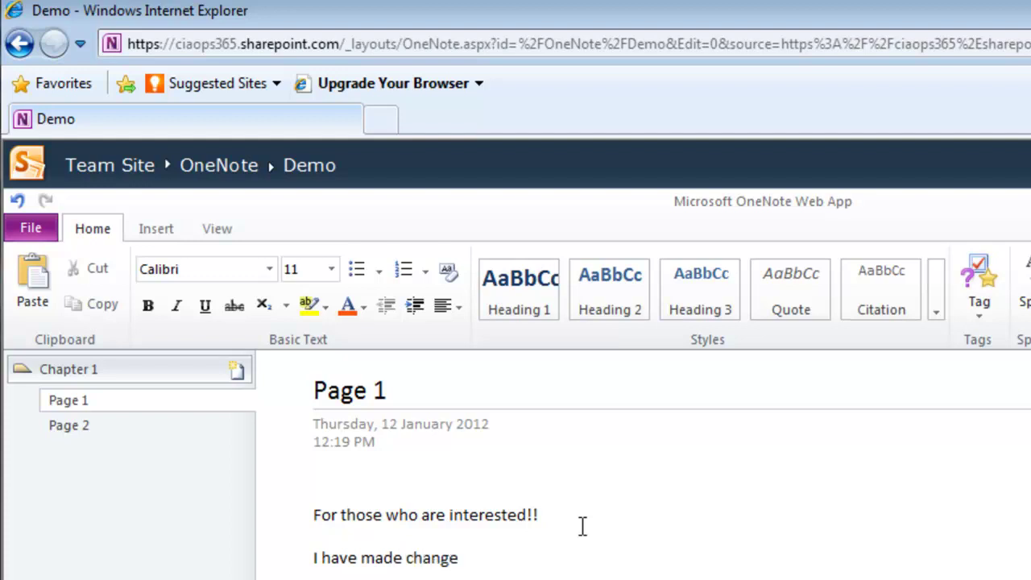
text(s !! Please review)
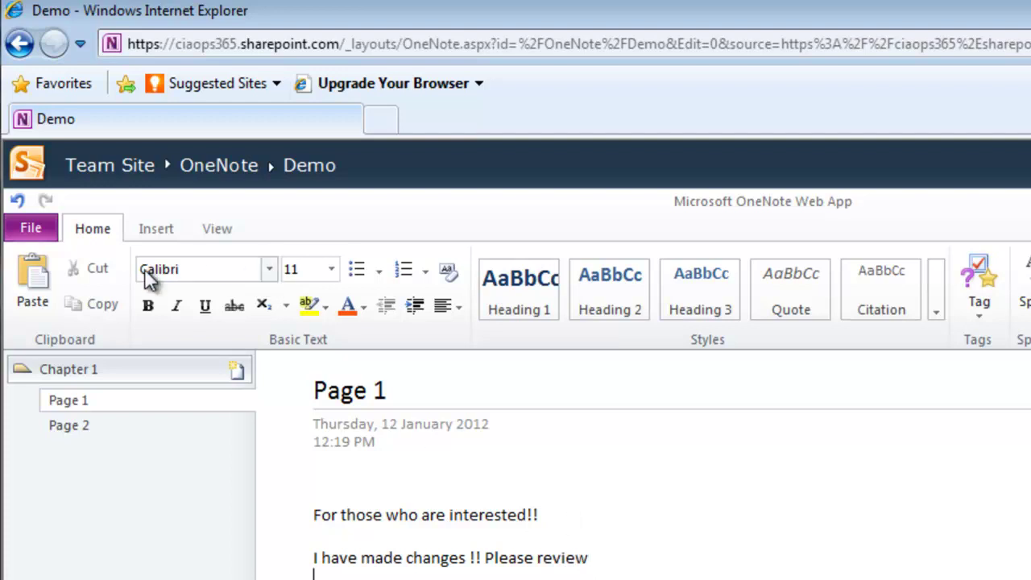
click(47, 226)
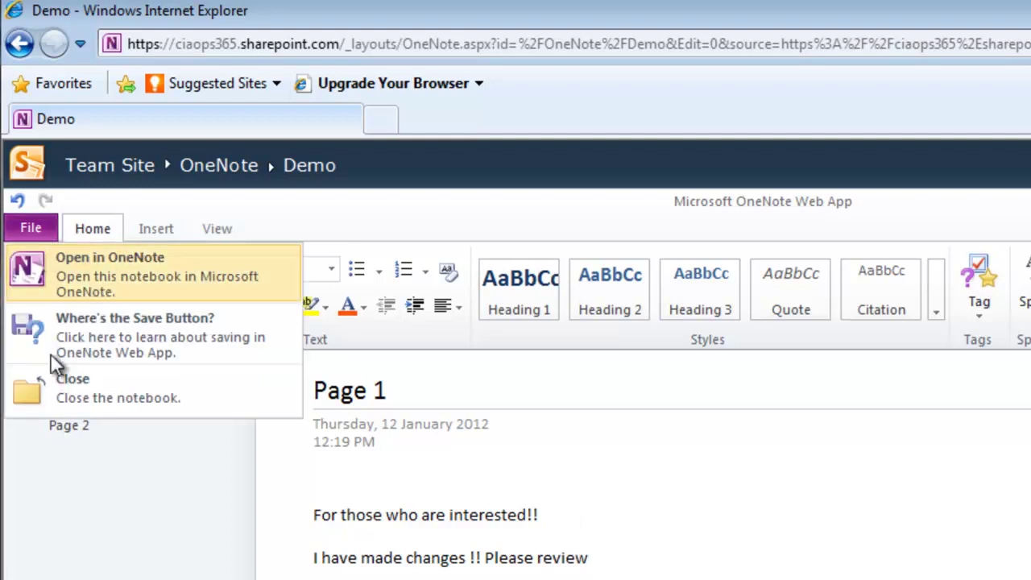
click(68, 394)
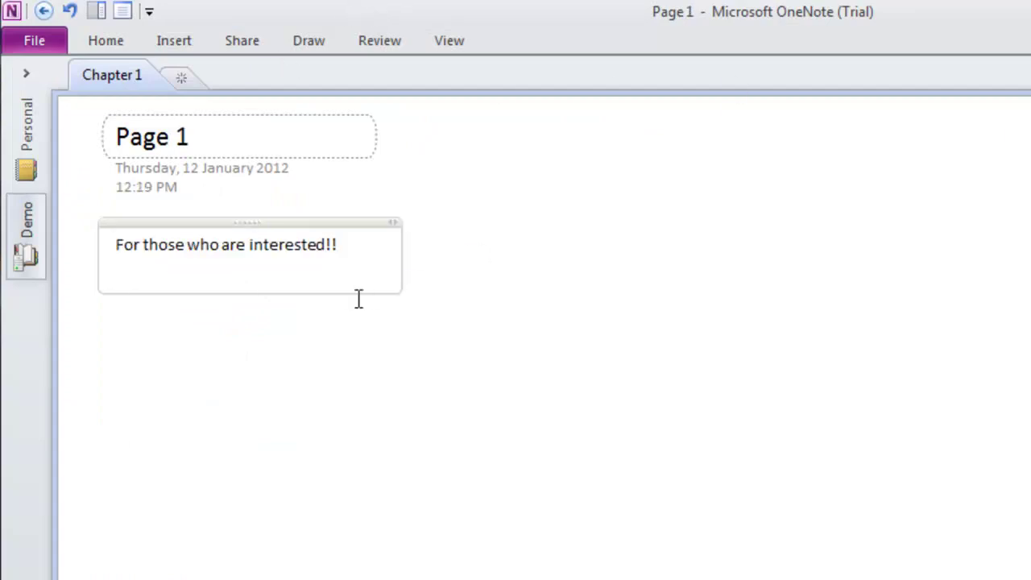
Sync the Demo notebook immediately from its navigation-bar context menu
right_click(24, 254)
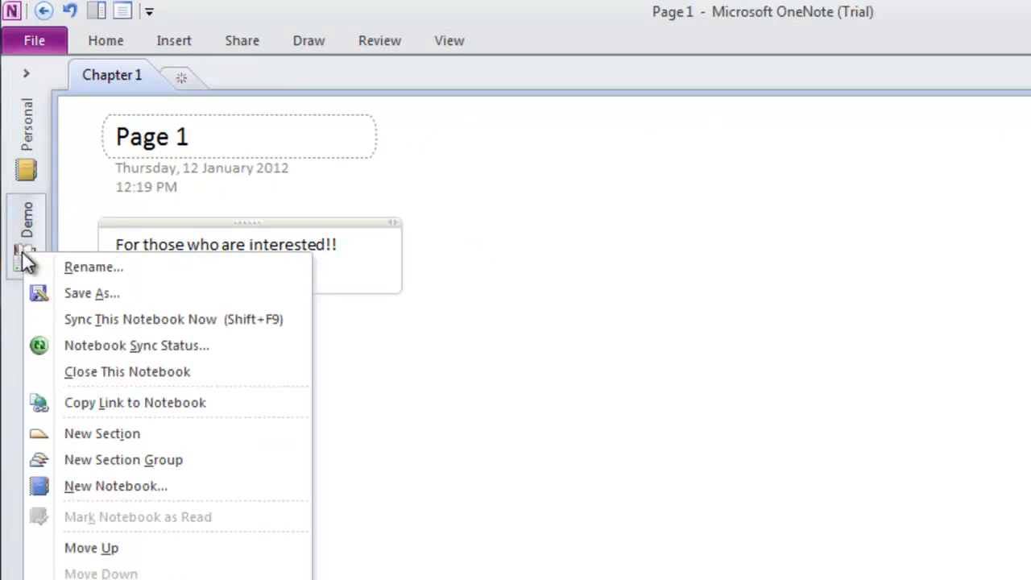
click(120, 319)
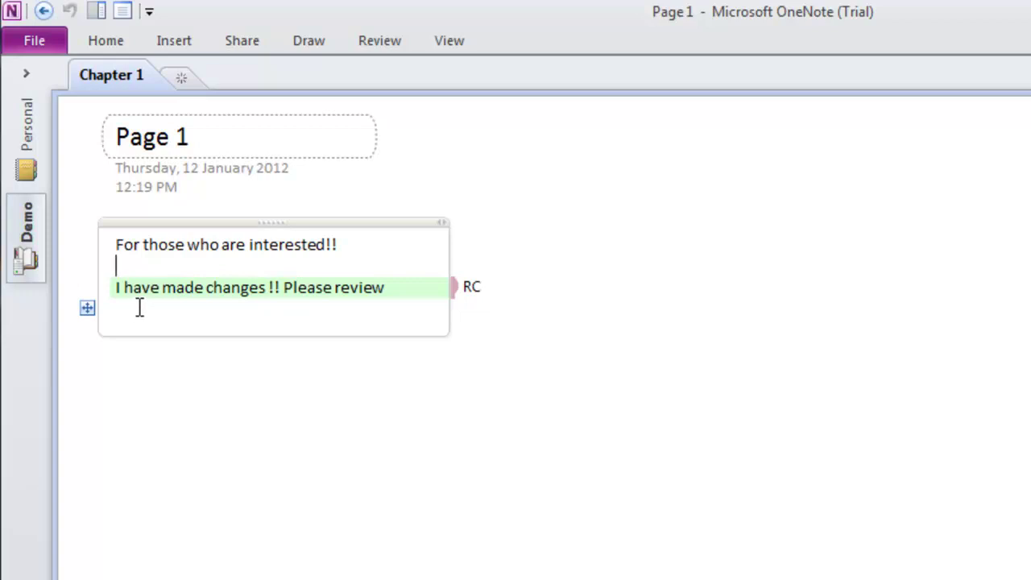
mouse_move(462, 286)
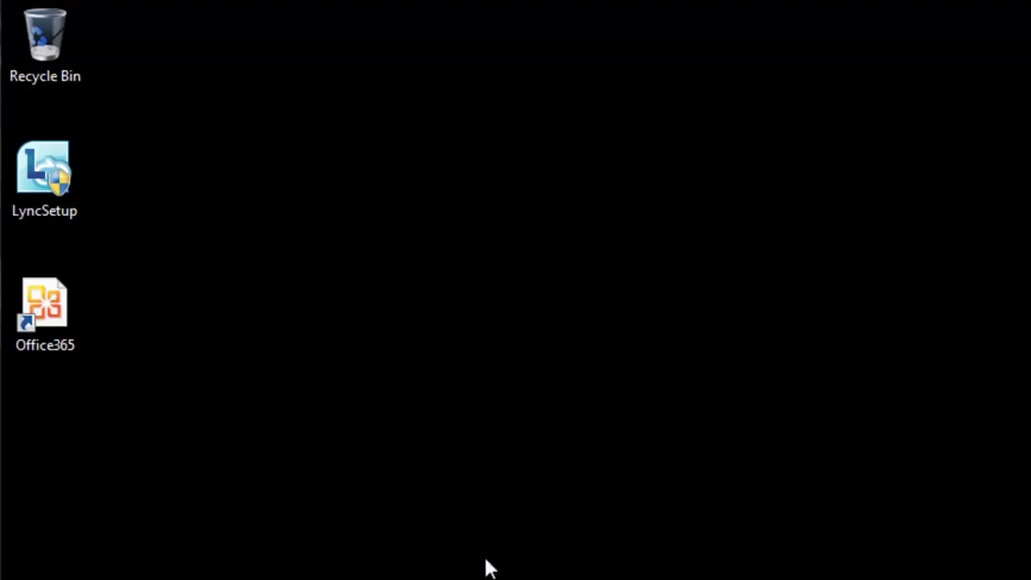
Relaunch Microsoft OneNote 2010 from the Windows Start menu
key(super)
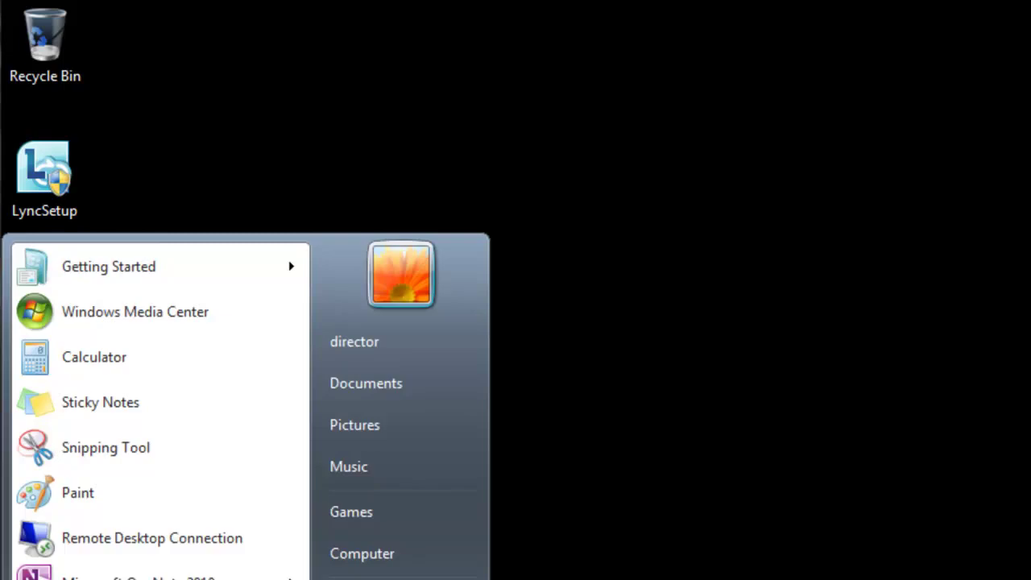
click(176, 573)
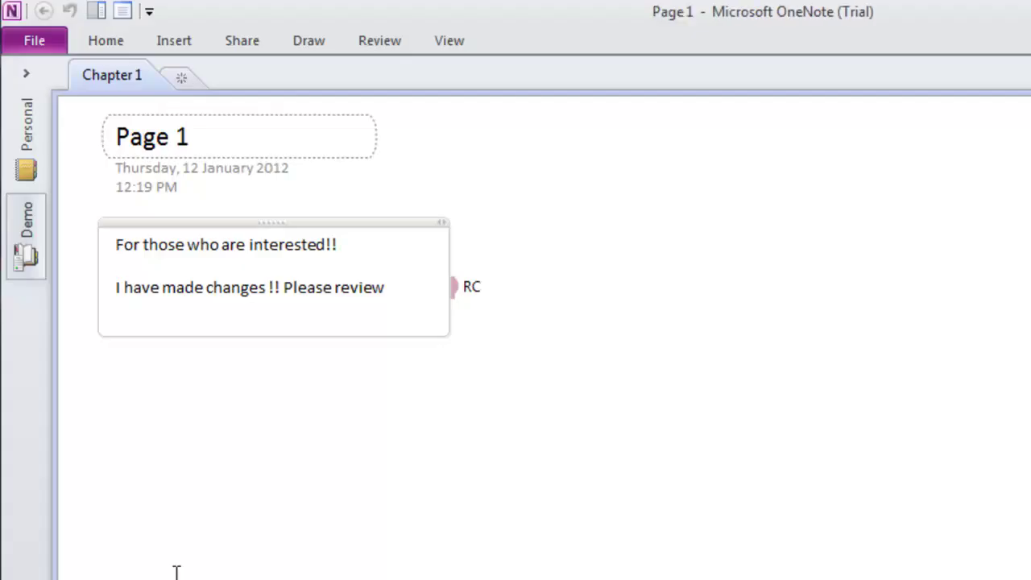